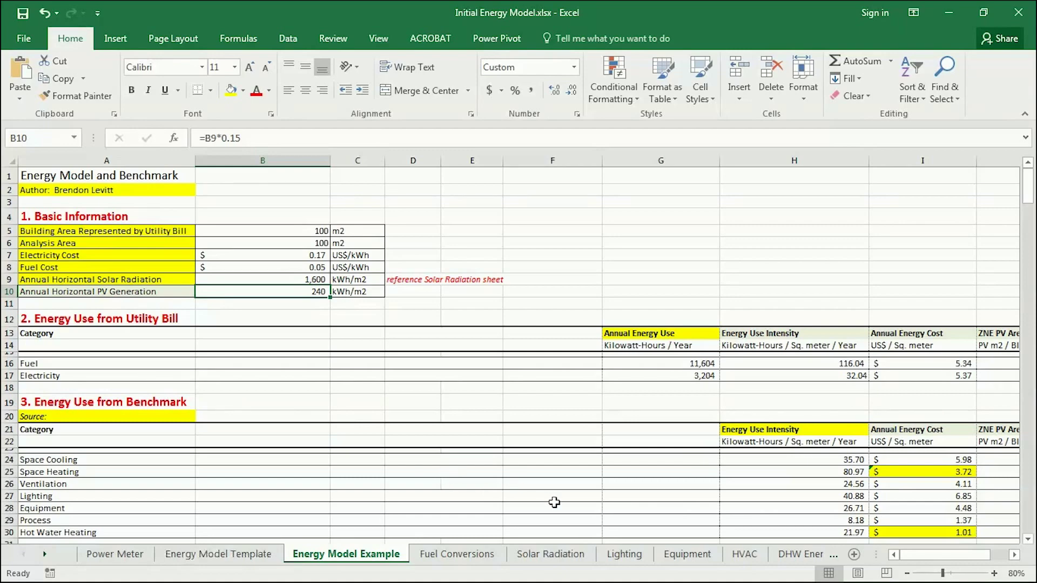
- Scroll through the Energy Model sheet to review its yellow and green highlighted cells
{"action": "left_click", "coordinate": [462, 470]}
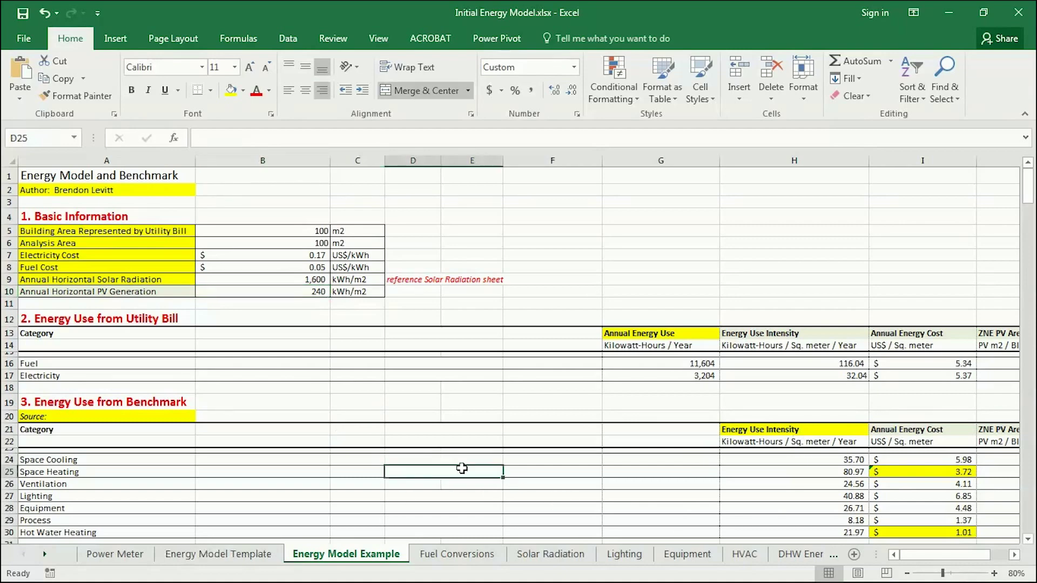
{"action": "scroll", "coordinate": [516, 480], "scroll_direction": "down", "scroll_amount": 1}
{"action": "scroll", "coordinate": [516, 479], "scroll_direction": "down", "scroll_amount": 1}
{"action": "scroll", "coordinate": [516, 479], "scroll_direction": "down", "scroll_amount": 3}
{"action": "scroll", "coordinate": [516, 480], "scroll_direction": "down", "scroll_amount": 6}
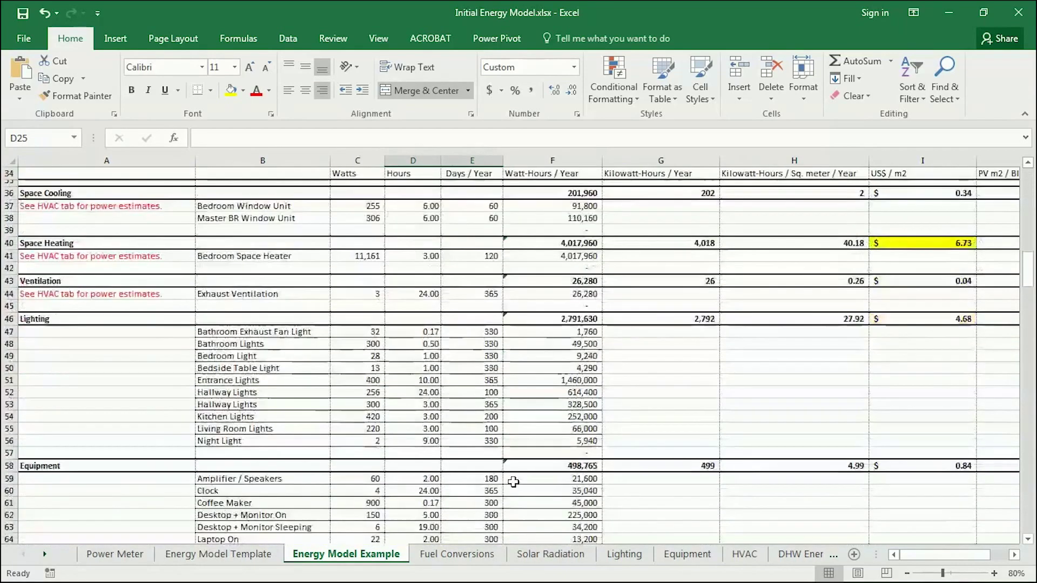
{"action": "scroll", "coordinate": [513, 481], "scroll_direction": "down", "scroll_amount": 3}
{"action": "scroll", "coordinate": [511, 482], "scroll_direction": "down", "scroll_amount": 3}
{"action": "scroll", "coordinate": [511, 483], "scroll_direction": "up", "scroll_amount": 9}
{"action": "scroll", "coordinate": [511, 482], "scroll_direction": "up", "scroll_amount": 7}
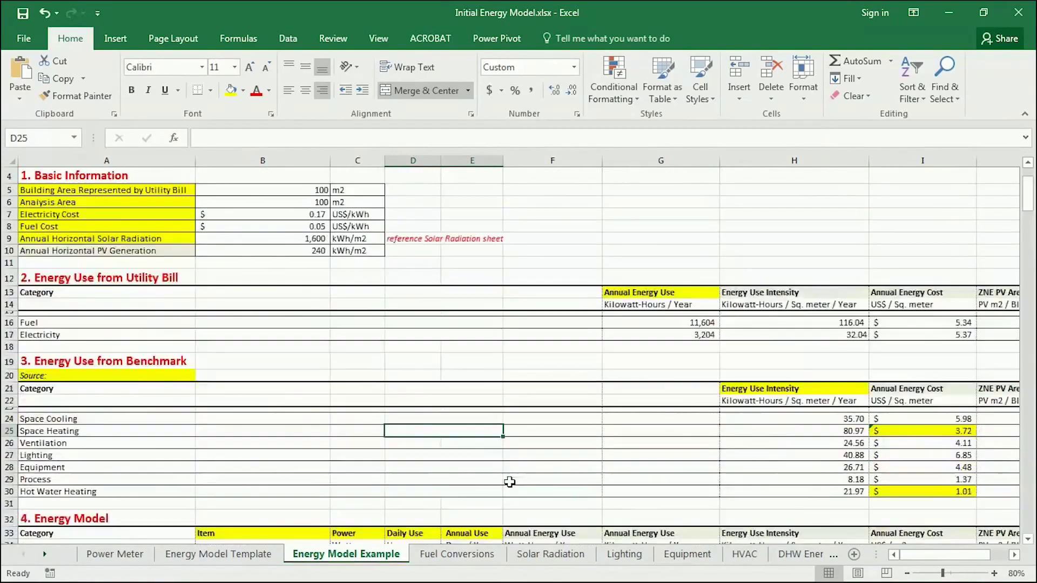
{"action": "scroll", "coordinate": [510, 482], "scroll_direction": "up", "scroll_amount": 1}
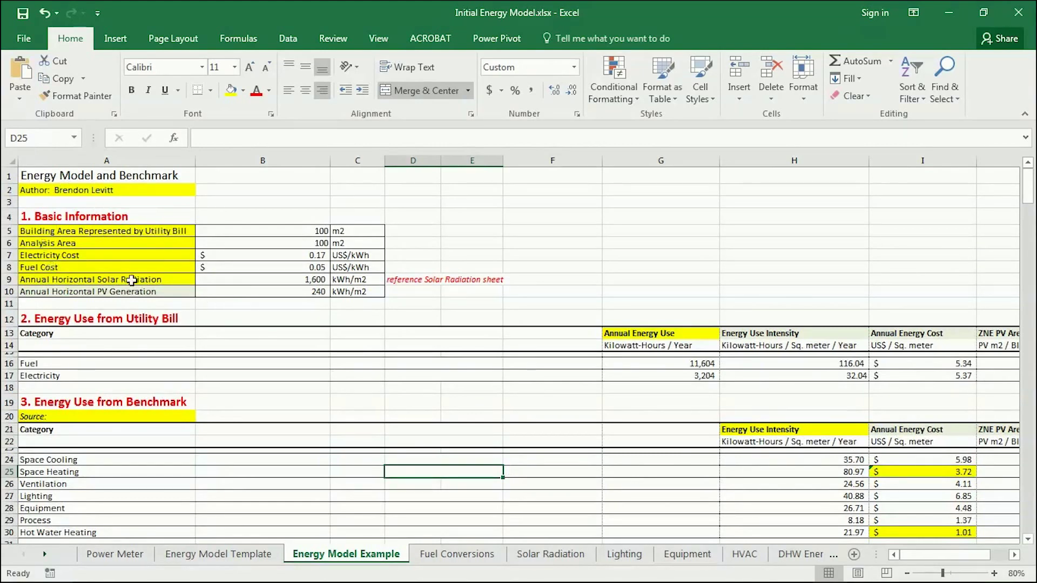
{"action": "left_click", "coordinate": [615, 485]}
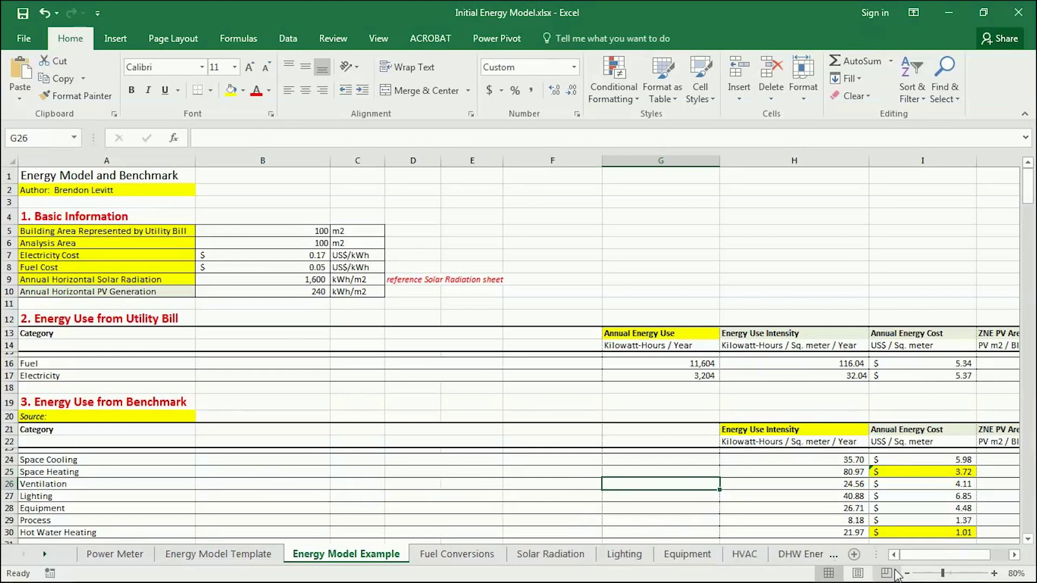
{"action": "left_click_drag", "start_coordinate": [945, 555], "coordinate": [810, 546]}
{"action": "scroll", "coordinate": [565, 433], "scroll_direction": "down", "scroll_amount": 2}
{"action": "scroll", "coordinate": [565, 433], "scroll_direction": "down", "scroll_amount": 8}
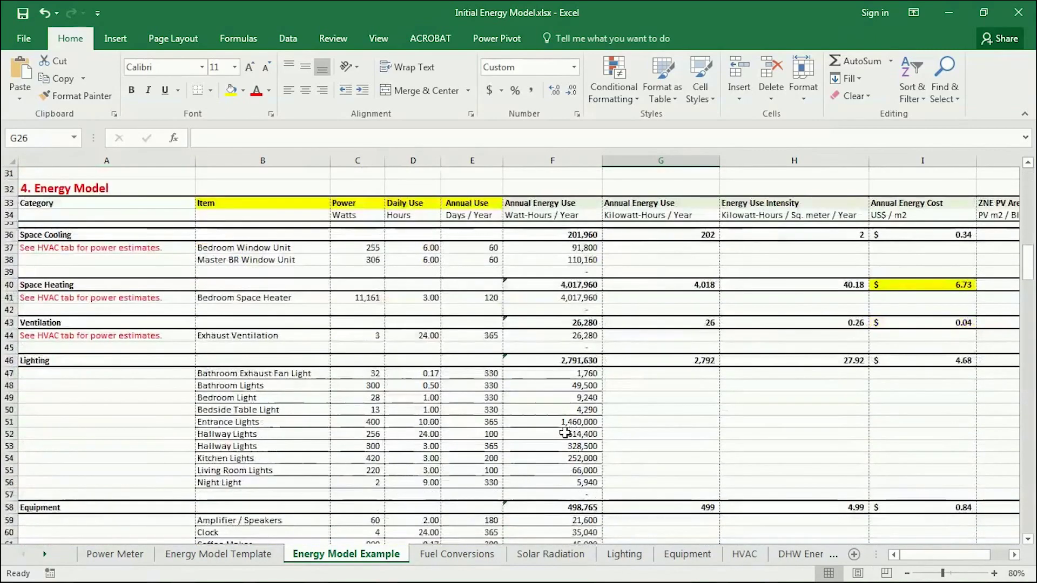
{"action": "scroll", "coordinate": [565, 434], "scroll_direction": "up", "scroll_amount": 10}
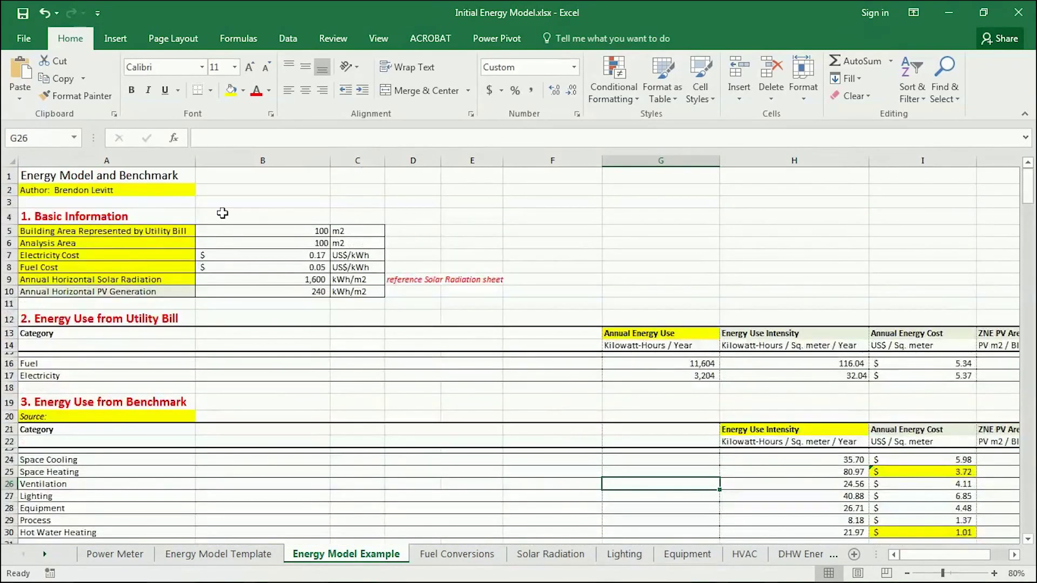
- Select the range A1:J102 and set its fill color to No Fill
{"action": "left_click", "coordinate": [27, 175]}
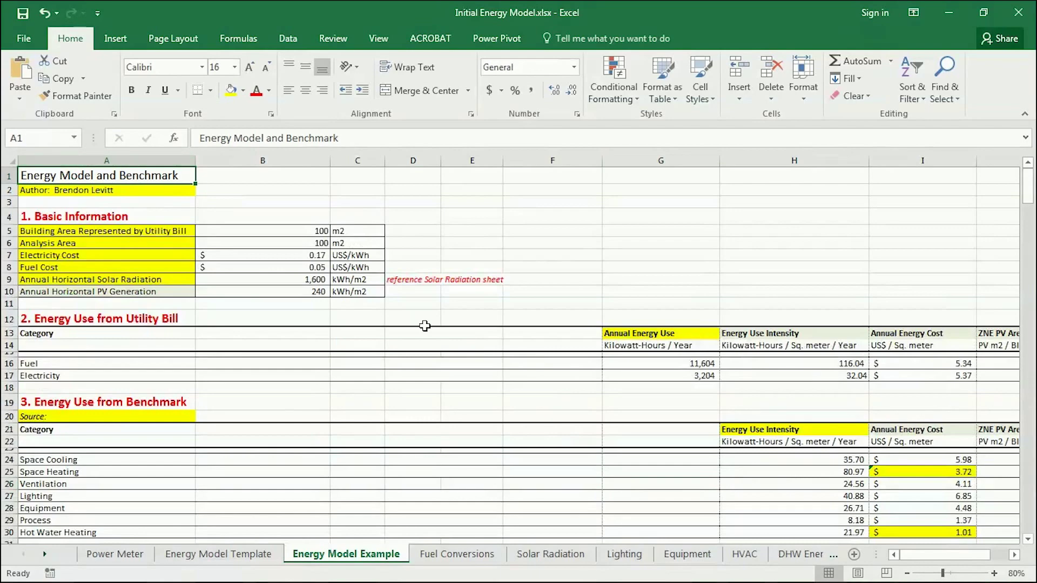
{"action": "left_click_drag", "start_coordinate": [913, 559], "coordinate": [930, 560]}
{"action": "scroll", "coordinate": [696, 454], "scroll_direction": "down", "scroll_amount": 1}
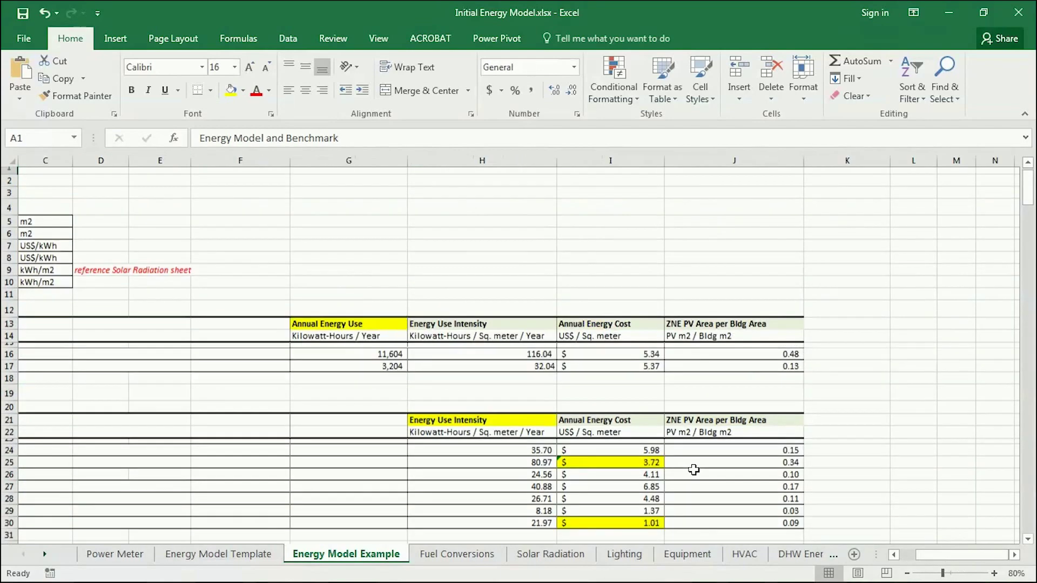
{"action": "scroll", "coordinate": [695, 453], "scroll_direction": "down", "scroll_amount": 10}
{"action": "scroll", "coordinate": [695, 453], "scroll_direction": "down", "scroll_amount": 15}
{"action": "scroll", "coordinate": [696, 453], "scroll_direction": "down", "scroll_amount": 13}
{"action": "scroll", "coordinate": [695, 454], "scroll_direction": "up", "scroll_amount": 8}
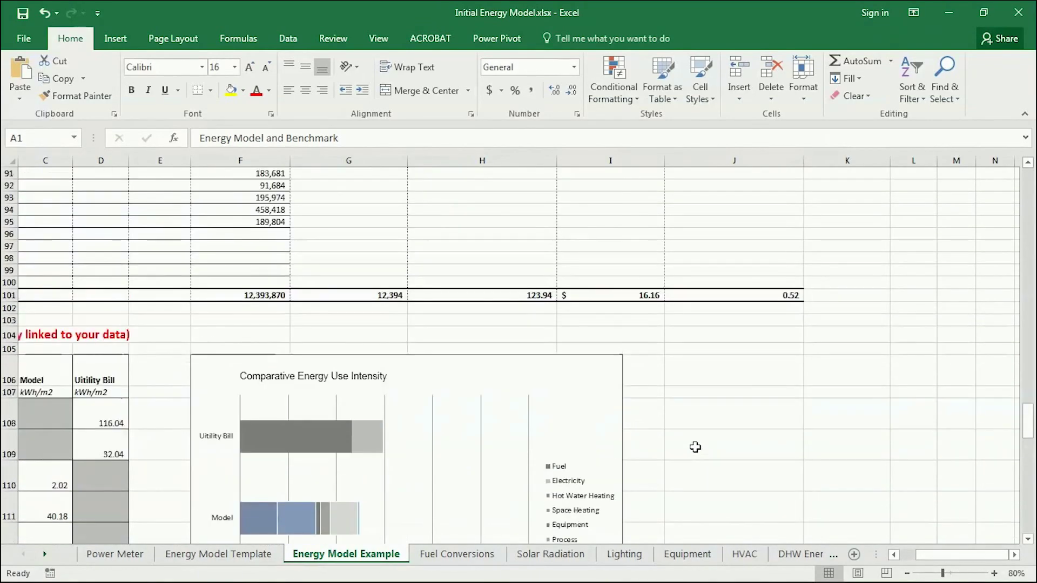
{"action": "left_click", "coordinate": [777, 307], "text": "shift"}
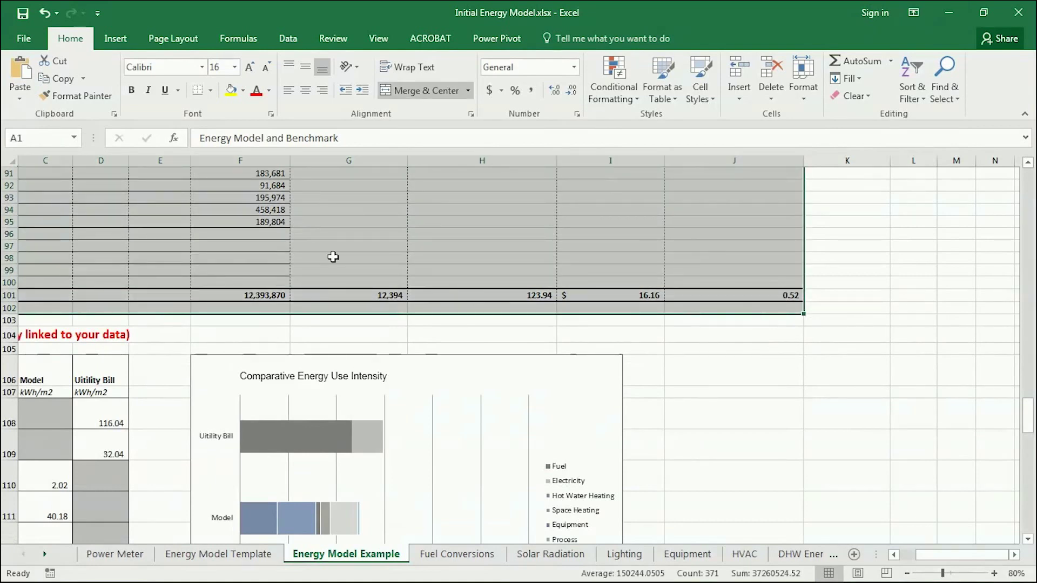
{"action": "left_click", "coordinate": [243, 90]}
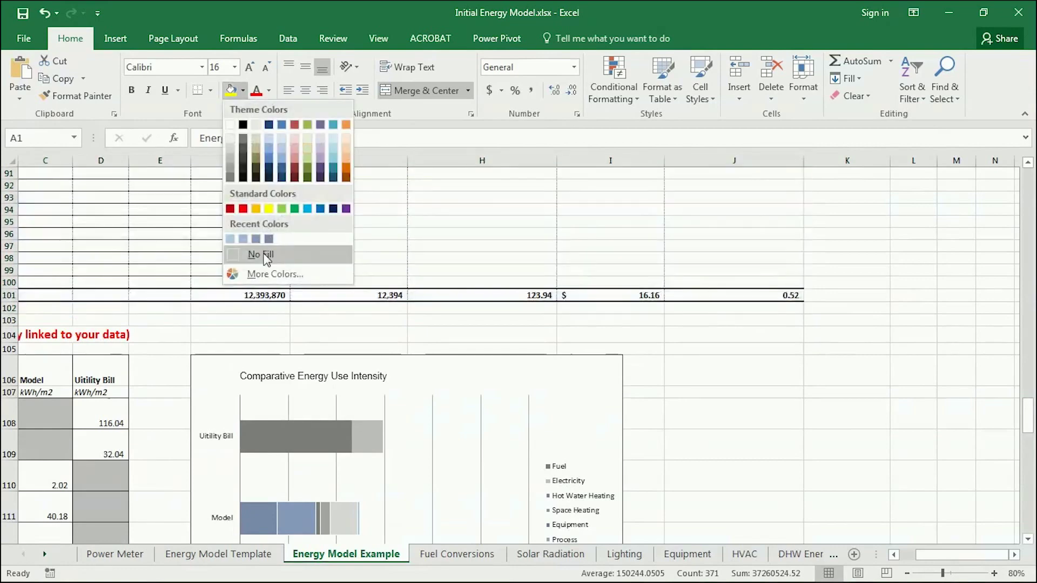
{"action": "left_click", "coordinate": [265, 255]}
- Deselect the range and scroll the sheet to confirm the fills are gone
{"action": "left_click", "coordinate": [293, 298]}
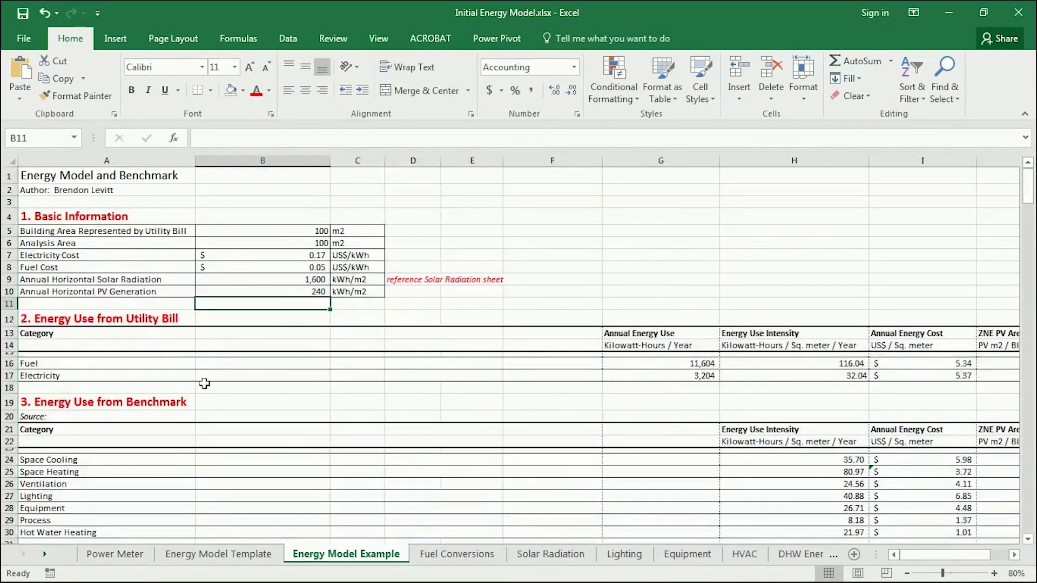
{"action": "scroll", "coordinate": [317, 344], "scroll_direction": "down", "scroll_amount": 6}
{"action": "scroll", "coordinate": [317, 344], "scroll_direction": "down", "scroll_amount": 5}
{"action": "scroll", "coordinate": [317, 344], "scroll_direction": "up", "scroll_amount": 11}
{"action": "scroll", "coordinate": [424, 434], "scroll_direction": "down", "scroll_amount": 2}
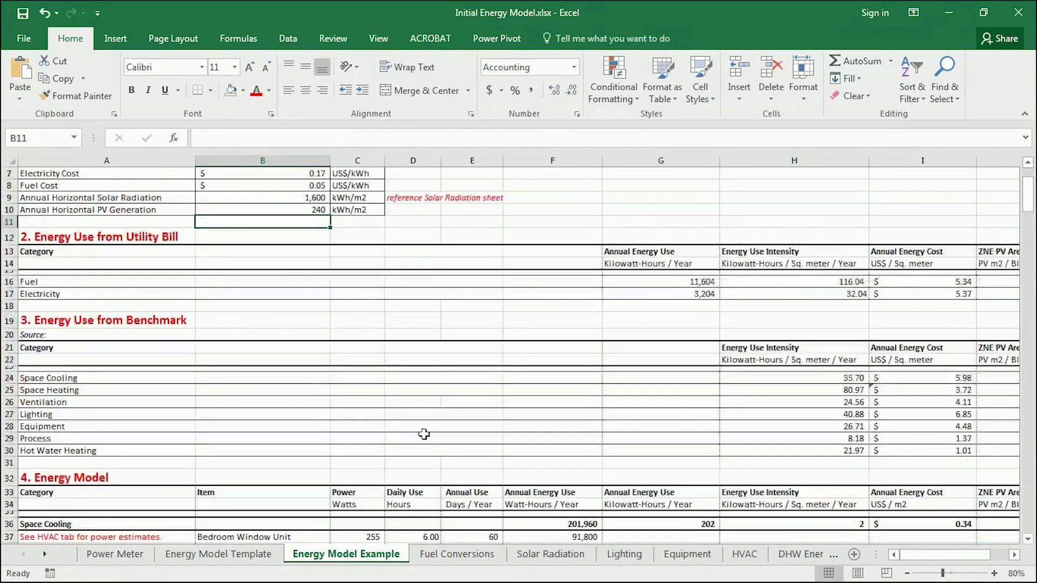
{"action": "scroll", "coordinate": [424, 434], "scroll_direction": "down", "scroll_amount": 4}
{"action": "scroll", "coordinate": [424, 434], "scroll_direction": "up", "scroll_amount": 6}
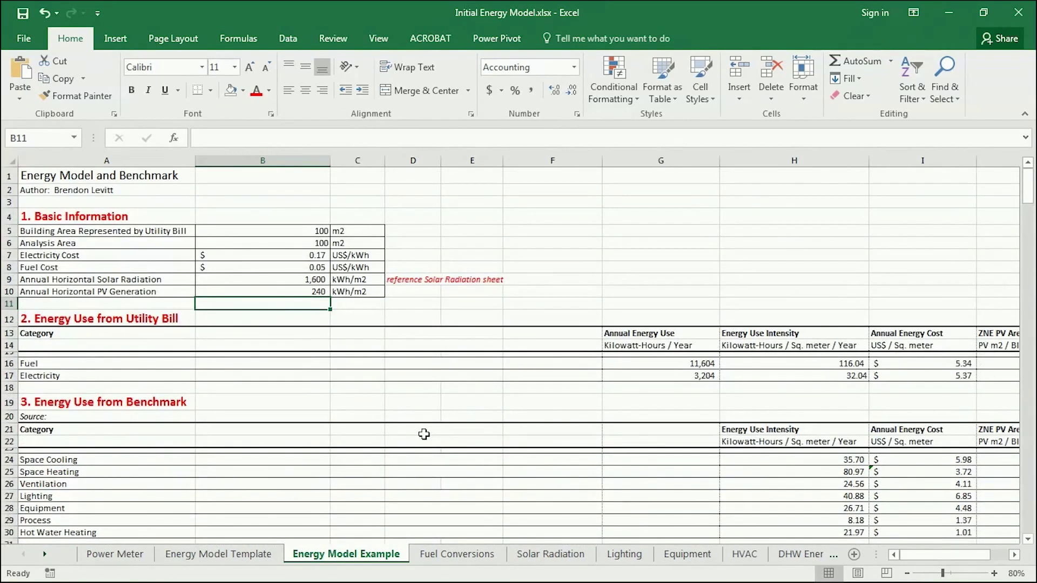
- Preview both printout pages and print the worksheet to the Adobe PDF printer
{"action": "left_click", "coordinate": [21, 37]}
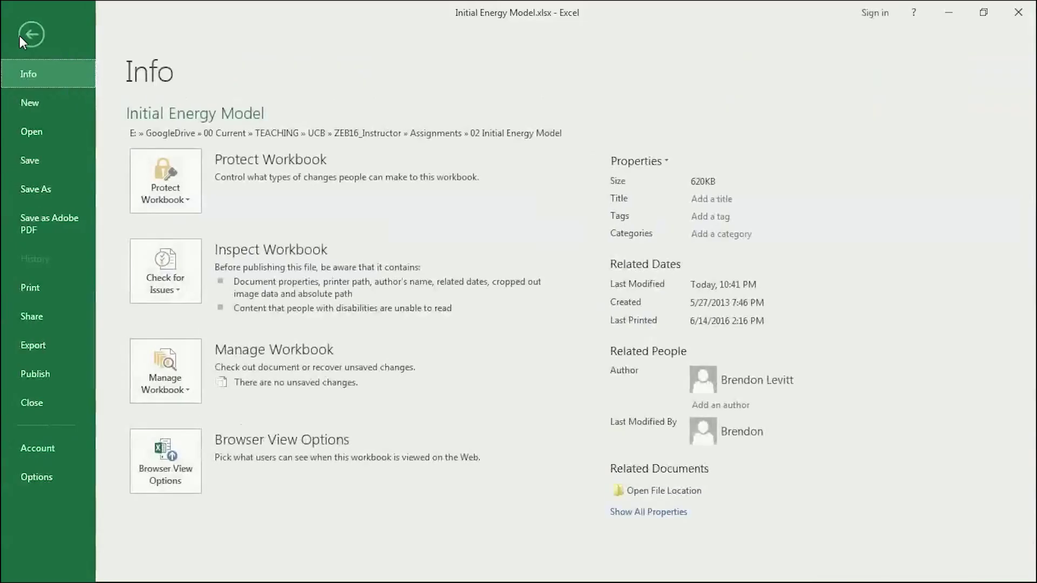
{"action": "left_click", "coordinate": [31, 286]}
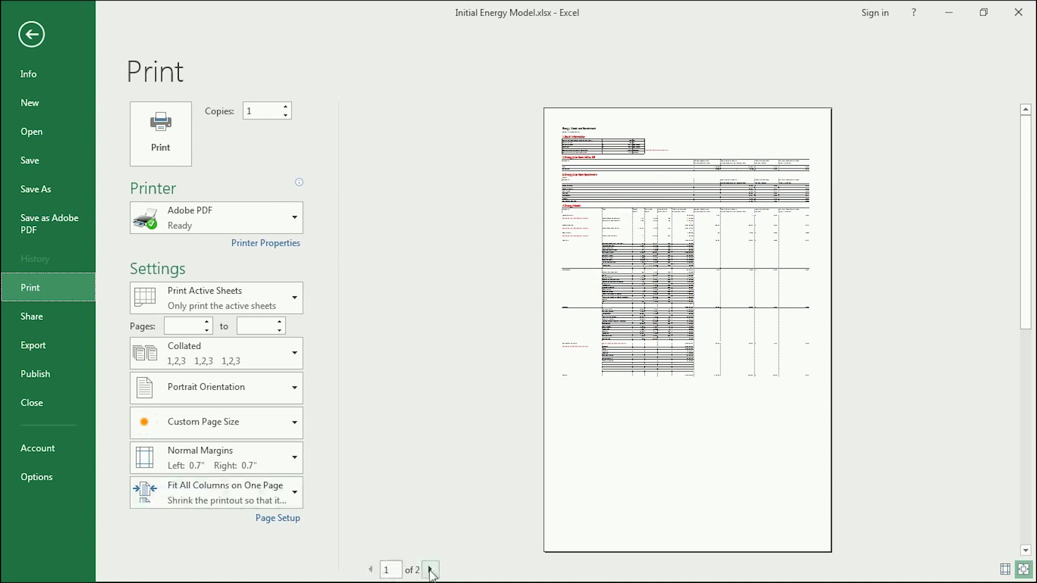
{"action": "left_click", "coordinate": [431, 570]}
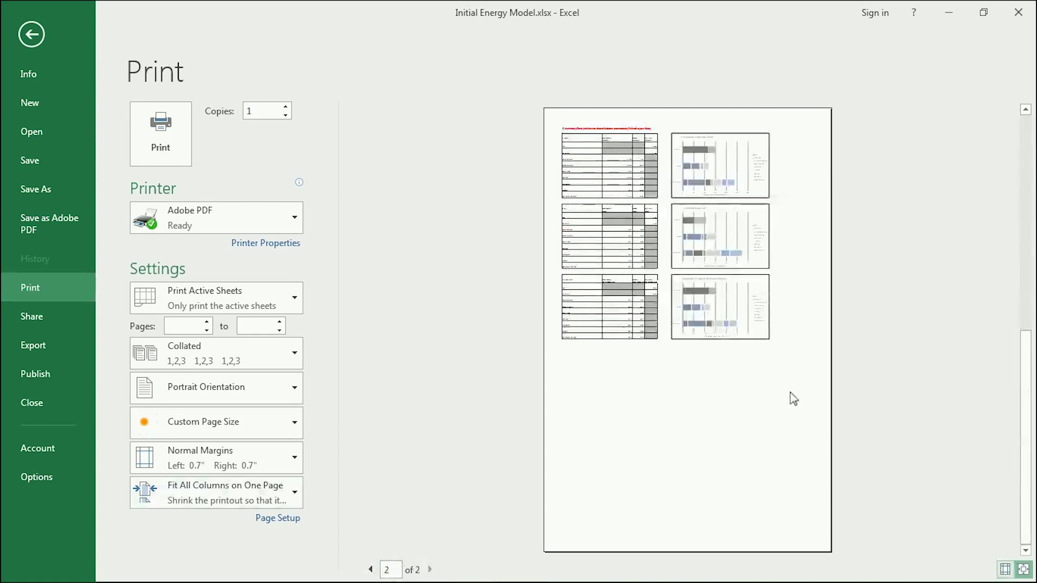
{"action": "left_click", "coordinate": [368, 573]}
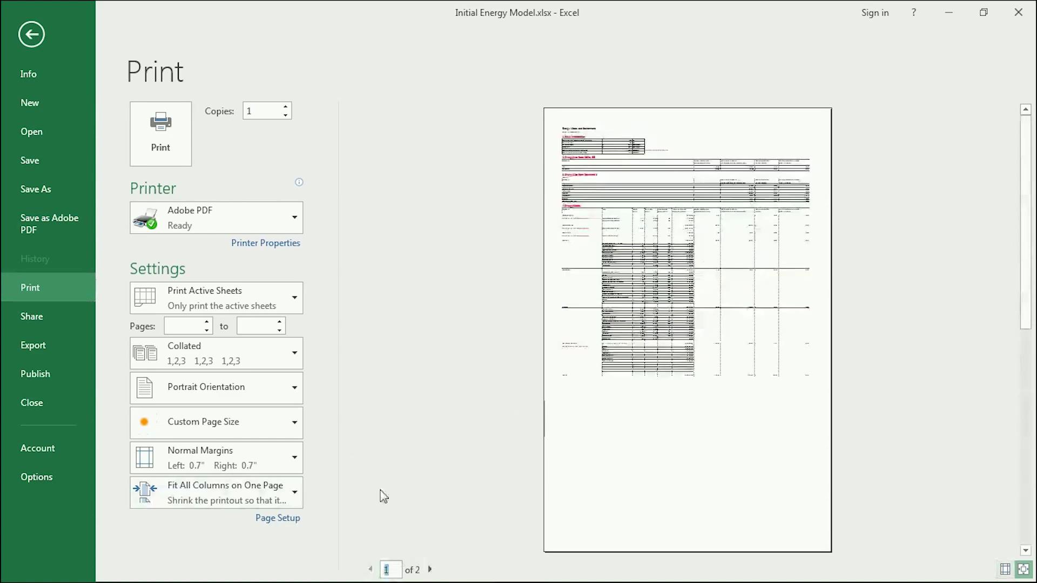
{"action": "left_click", "coordinate": [171, 124]}
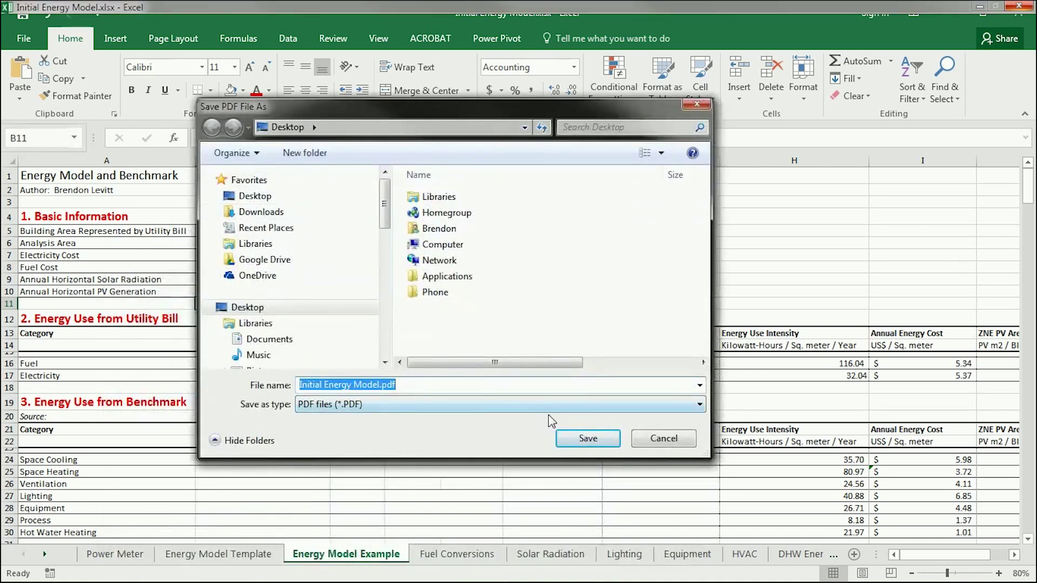
- Save the printout as Initial Energy Model.pdf on the Desktop and move the progress window aside
{"action": "left_click", "coordinate": [596, 443]}
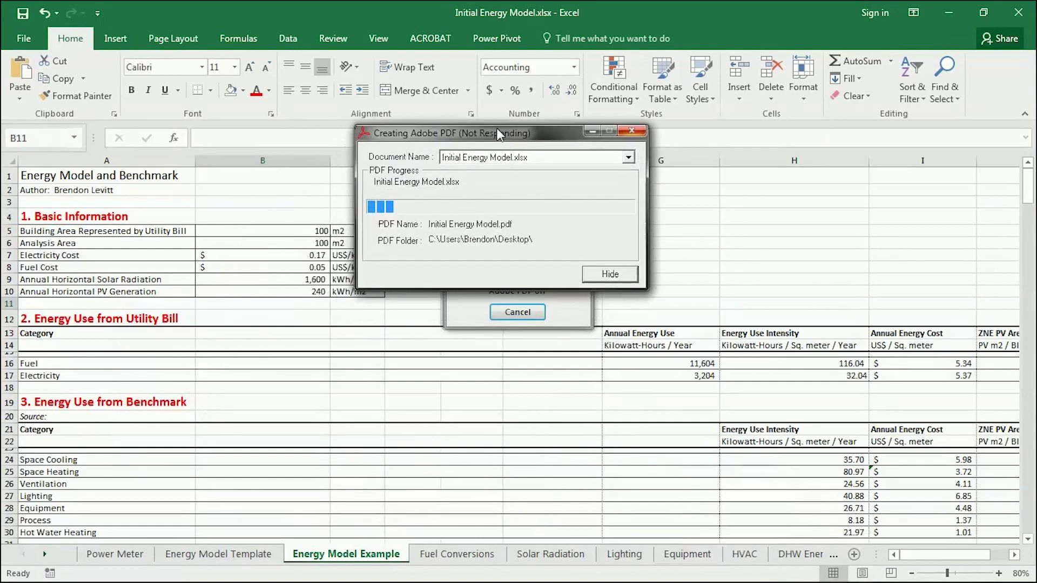
{"action": "left_click_drag", "start_coordinate": [498, 134], "coordinate": [525, 70]}
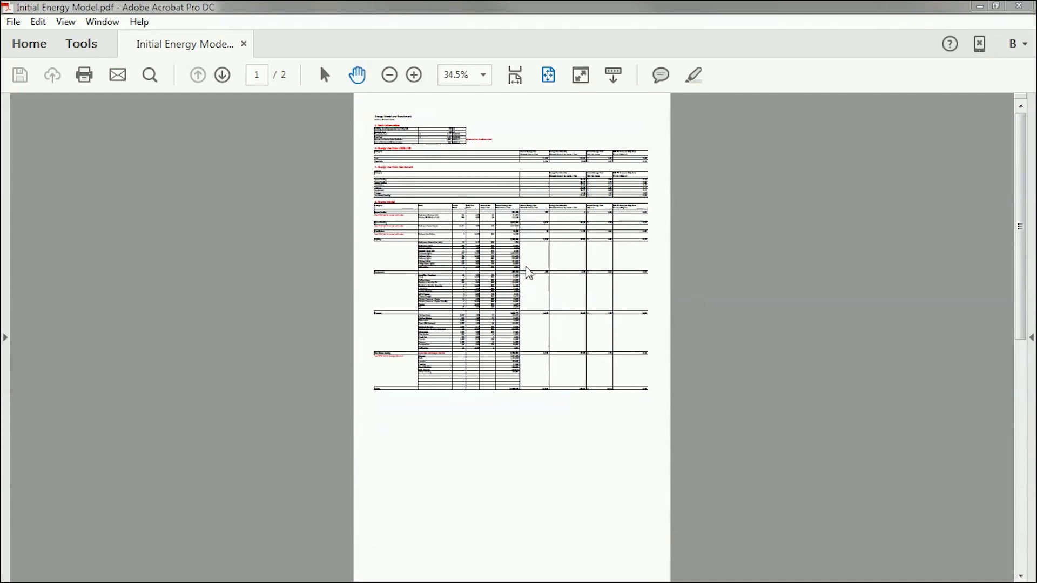
- Check pages 1 and 2 of the PDF in Acrobat, then close Acrobat
{"action": "left_click", "coordinate": [544, 159]}
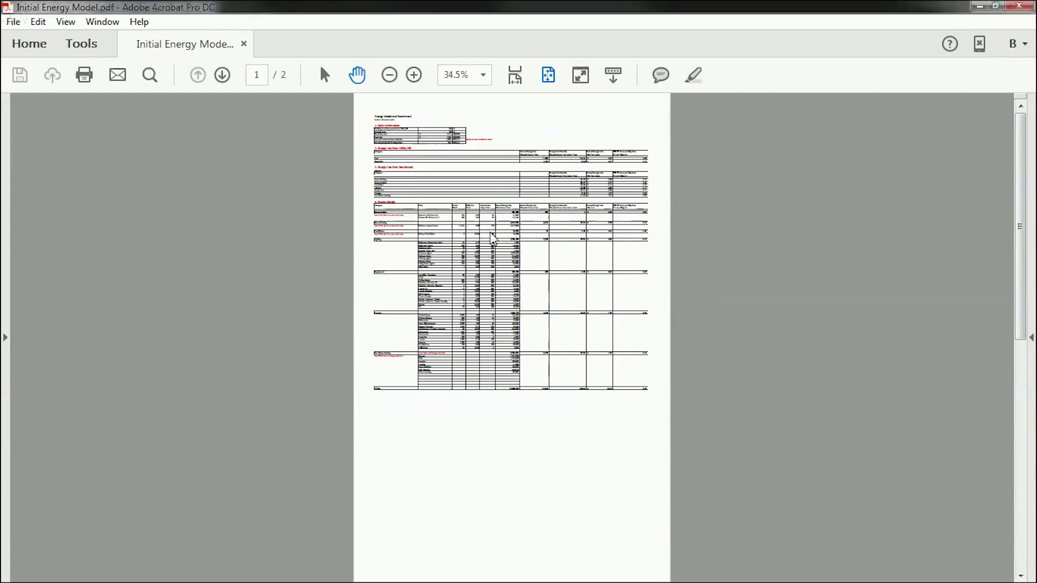
{"action": "scroll", "coordinate": [500, 238], "scroll_direction": "down", "scroll_amount": 2}
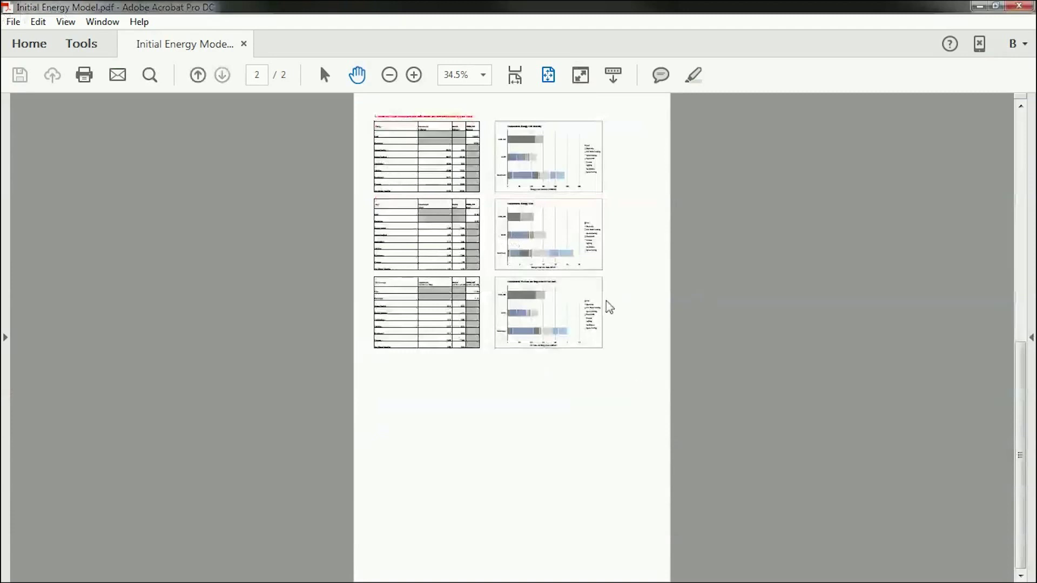
{"action": "scroll", "coordinate": [608, 319], "scroll_direction": "up", "scroll_amount": 2}
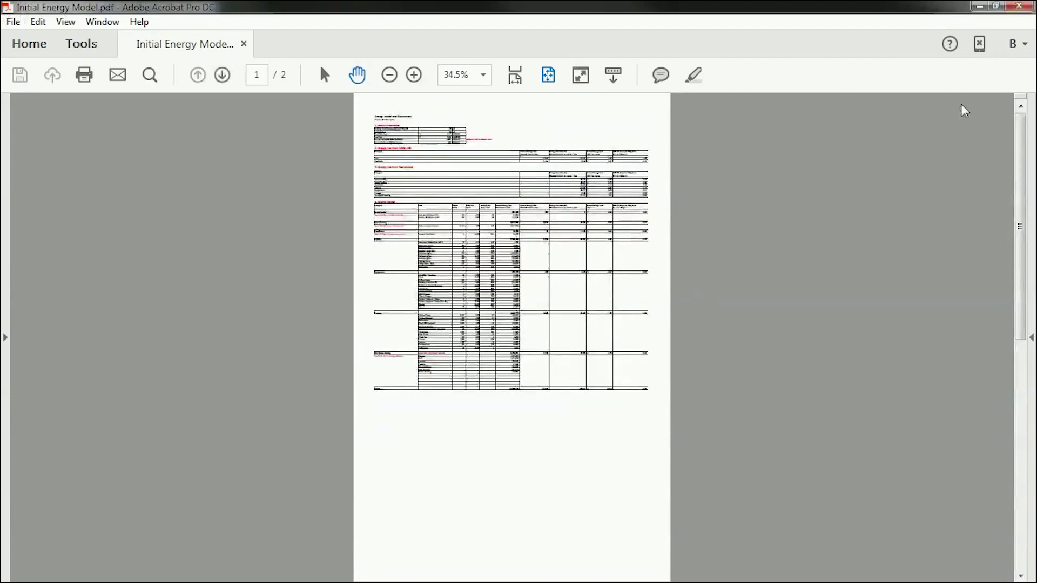
{"action": "left_click", "coordinate": [1019, 6]}
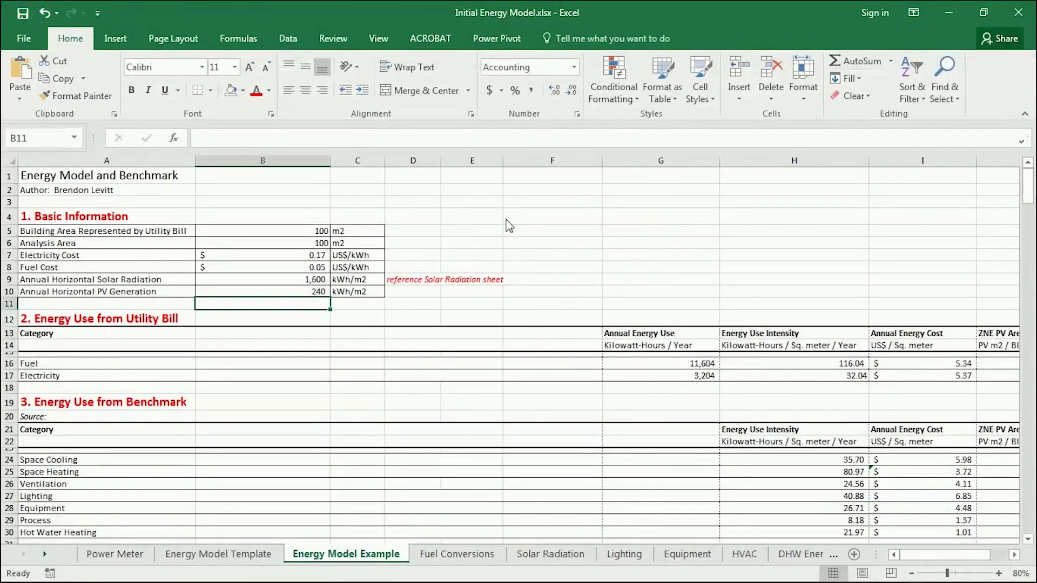
- Convert only the Energy Model Example sheet with Save as Adobe PDF, saving the workbook first
{"action": "left_click", "coordinate": [500, 217]}
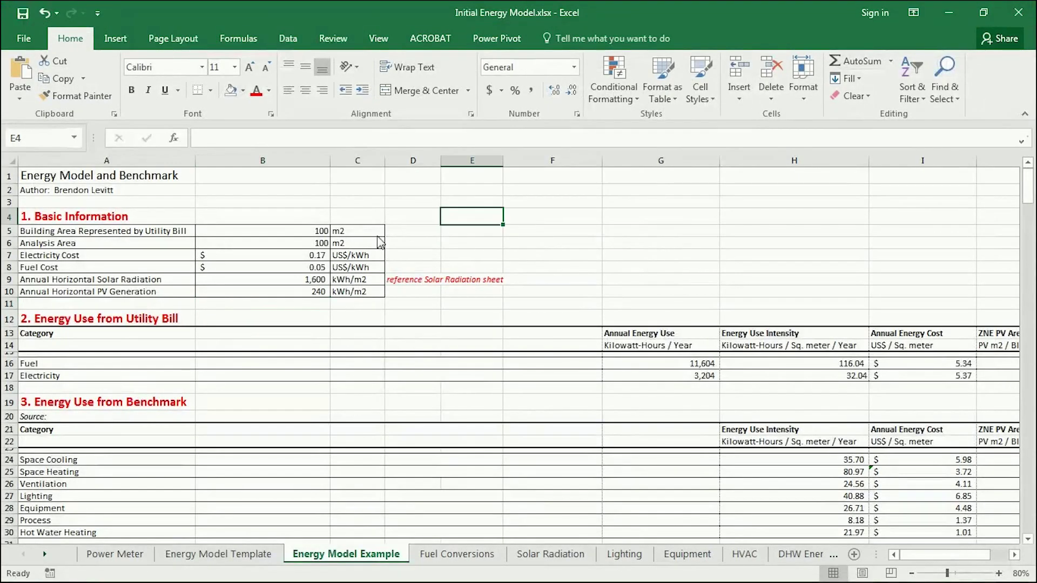
{"action": "left_click", "coordinate": [24, 39]}
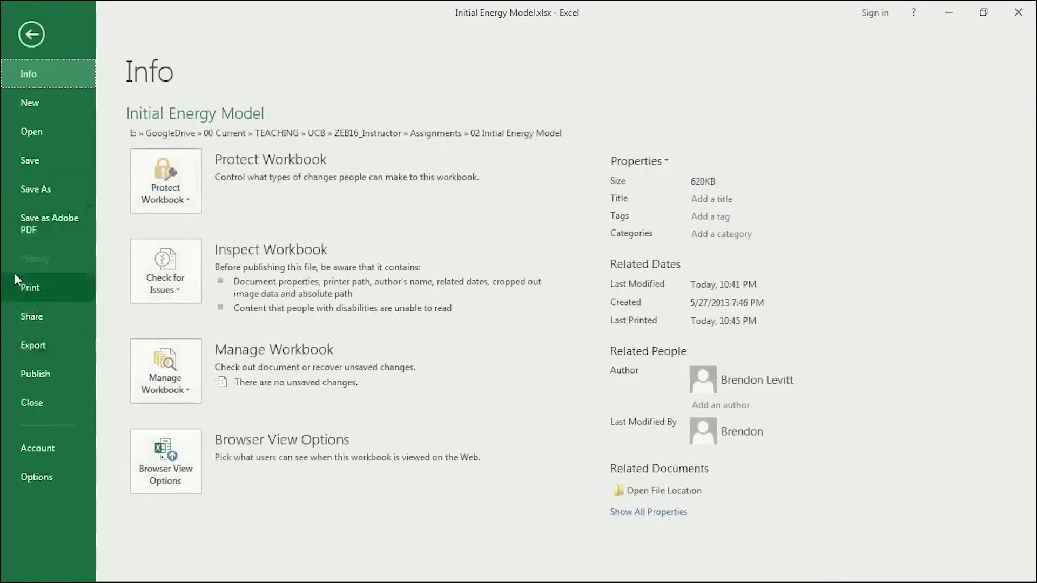
{"action": "left_click", "coordinate": [51, 220]}
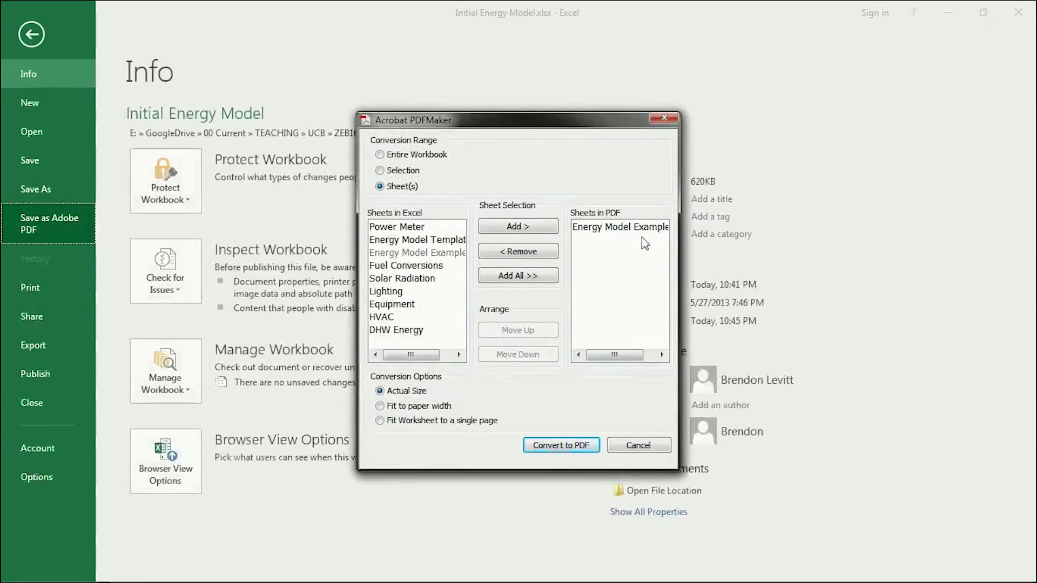
{"action": "left_click", "coordinate": [569, 450]}
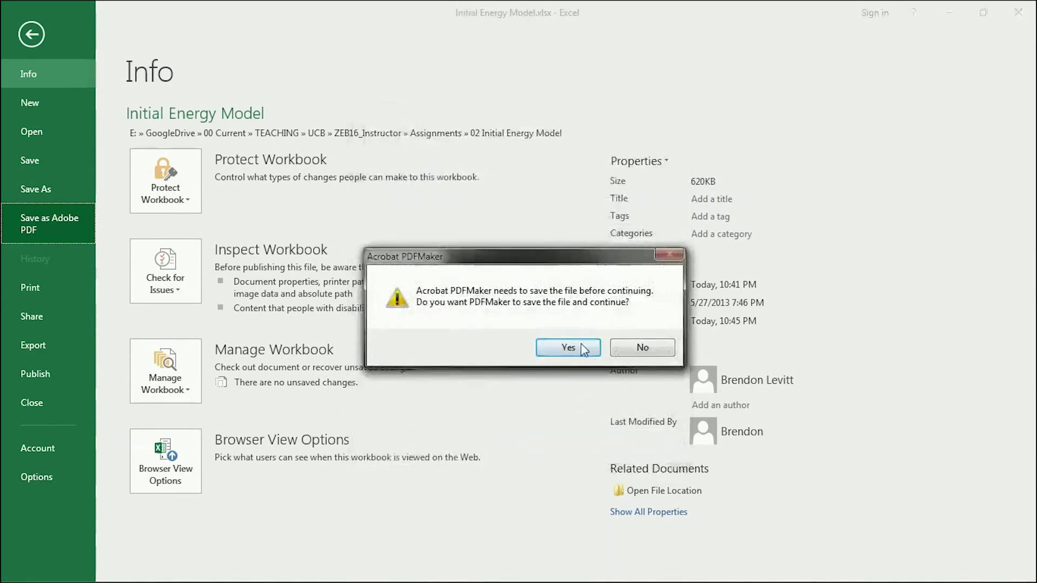
{"action": "left_click", "coordinate": [570, 348]}
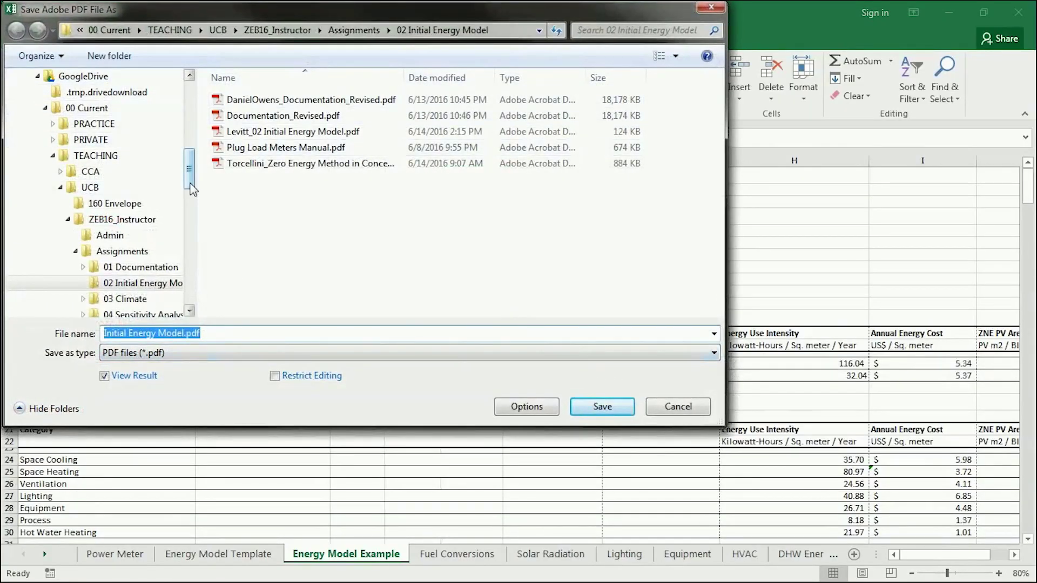
- Save the converted PDF to the Desktop as Initial Energy Model2.pdf
{"action": "scroll", "coordinate": [109, 86], "scroll_direction": "up", "scroll_amount": 10}
{"action": "left_click", "coordinate": [52, 99]}
{"action": "left_click", "coordinate": [203, 338]}
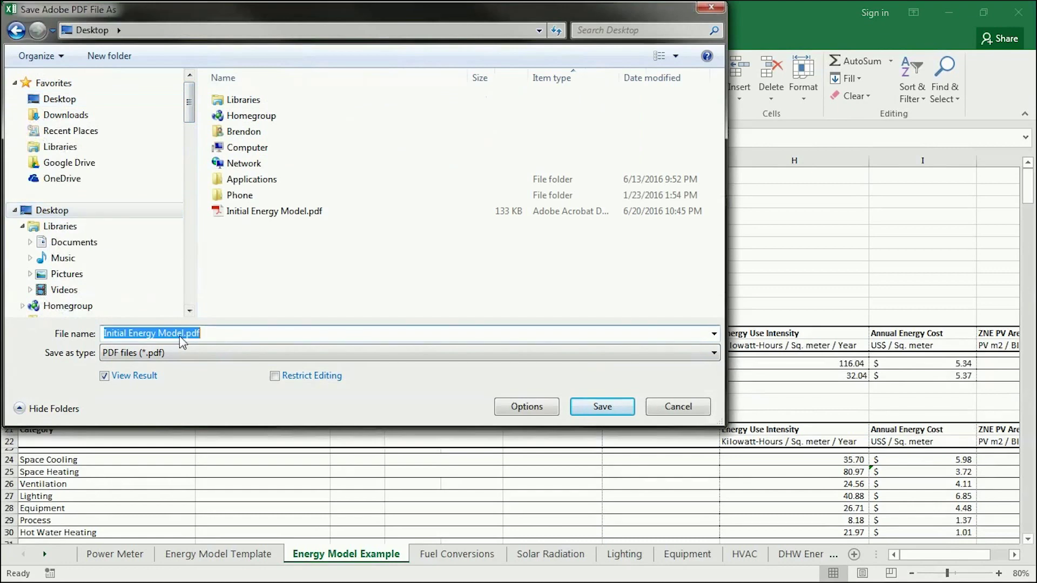
{"action": "type", "text": "2"}
{"action": "left_click", "coordinate": [602, 406]}
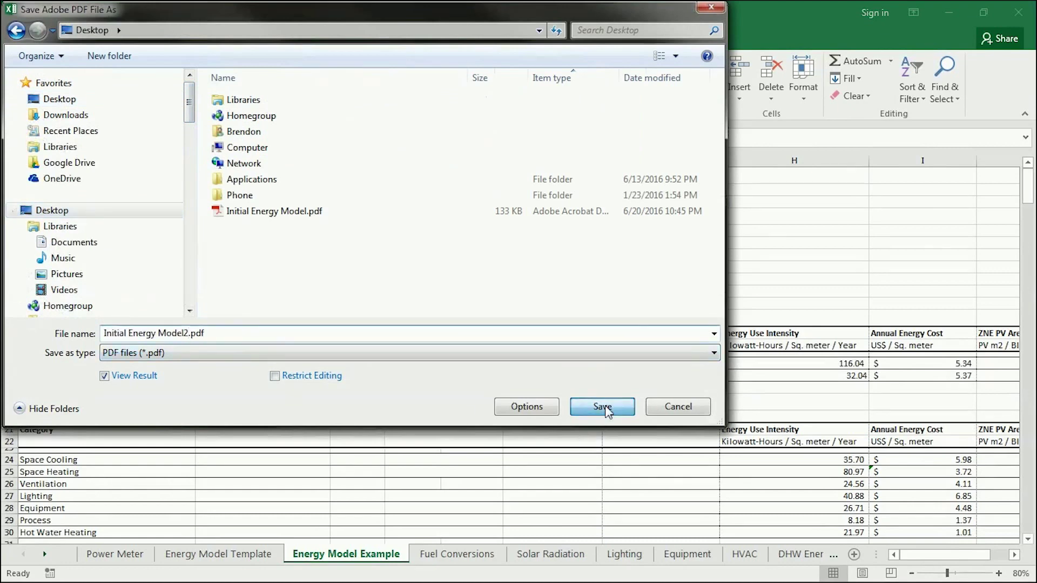